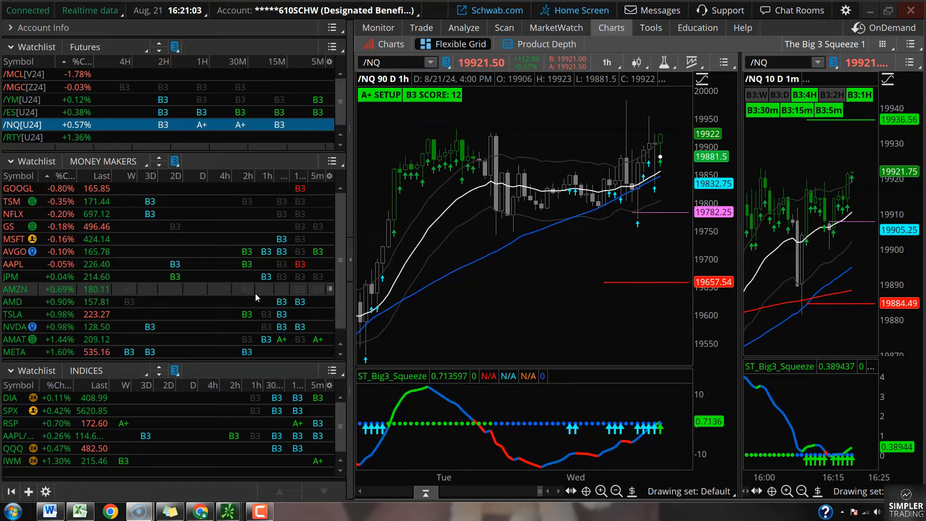
- Detach the MONEY MAKERS watchlist into a floating window, then move it mid-screen and widen it until the W–5m columns fit
{"action": "left_click", "coordinate": [332, 162]}
{"action": "left_click", "coordinate": [316, 183]}
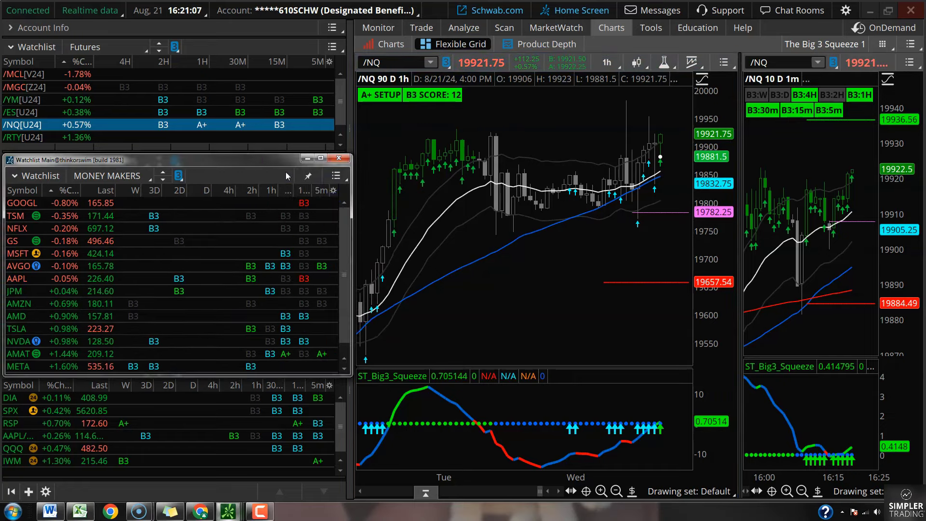
{"action": "left_click_drag", "start_coordinate": [285, 172], "coordinate": [531, 151]}
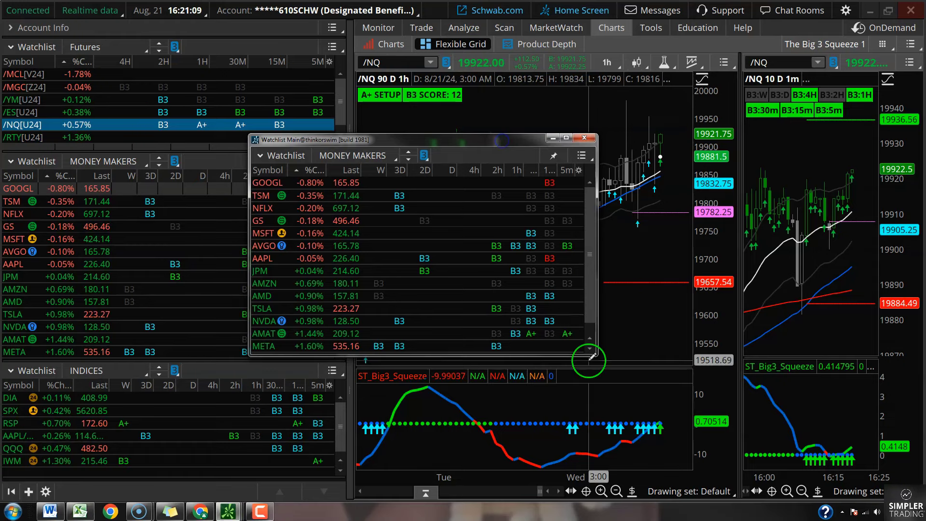
{"action": "left_click_drag", "start_coordinate": [594, 354], "coordinate": [830, 370]}
{"action": "left_click", "coordinate": [462, 170]}
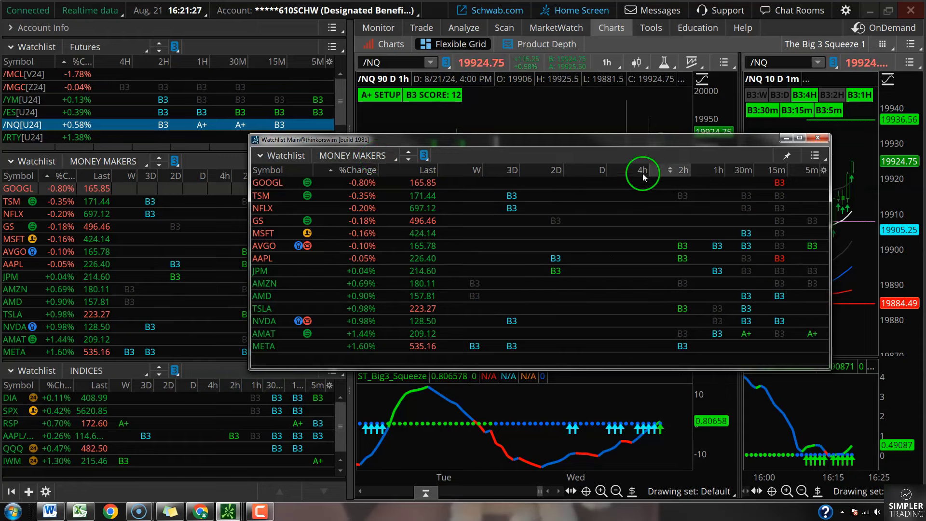
- Sort the MONEY MAKERS watchlist by the 1h column in reverse order, squeezes first
{"action": "left_click", "coordinate": [683, 170]}
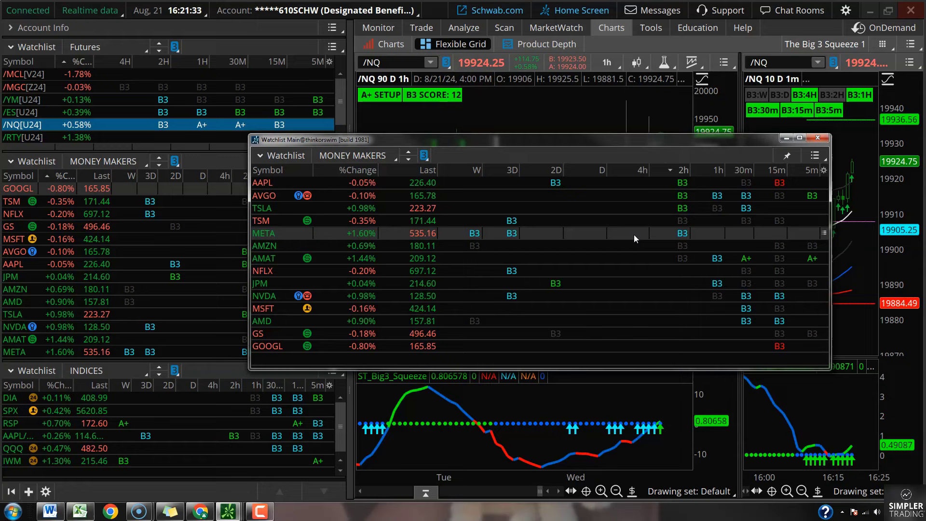
{"action": "left_click", "coordinate": [699, 172]}
{"action": "left_click", "coordinate": [698, 172]}
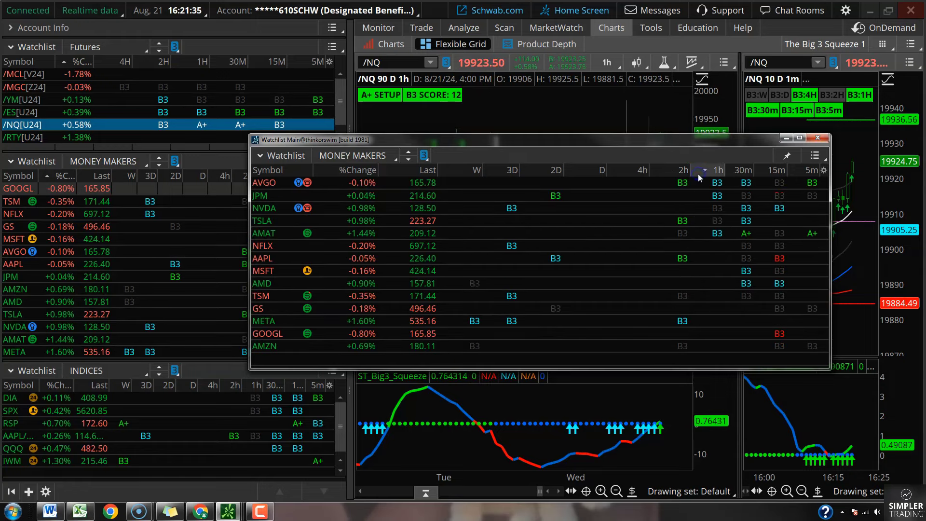
- Review the AVGO, NVDA, AMAT, TSLA and JPM rows in the sorted watchlist
{"action": "left_click", "coordinate": [683, 191]}
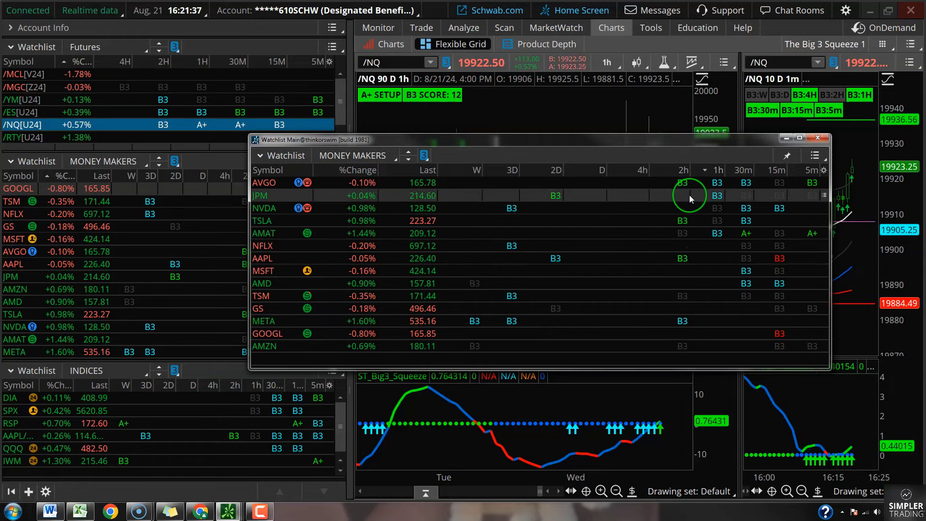
{"action": "left_click", "coordinate": [682, 210]}
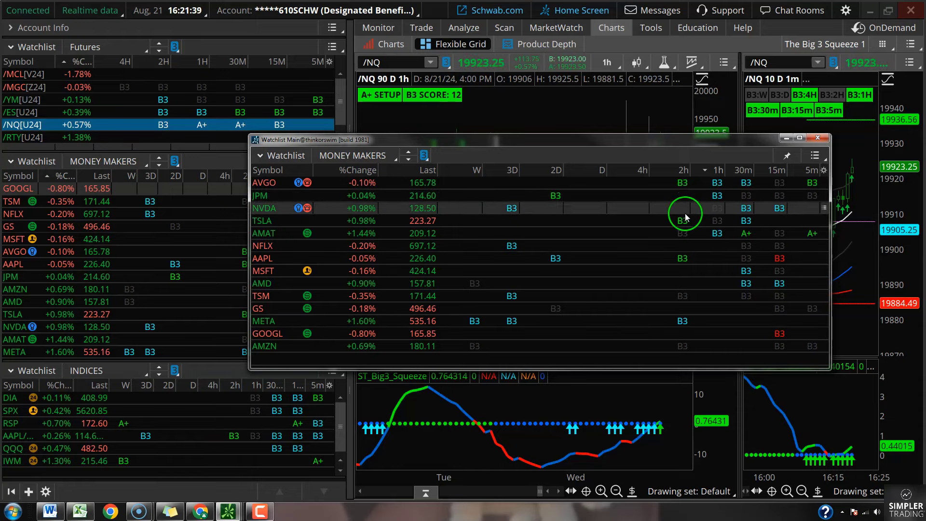
{"action": "left_click", "coordinate": [737, 182]}
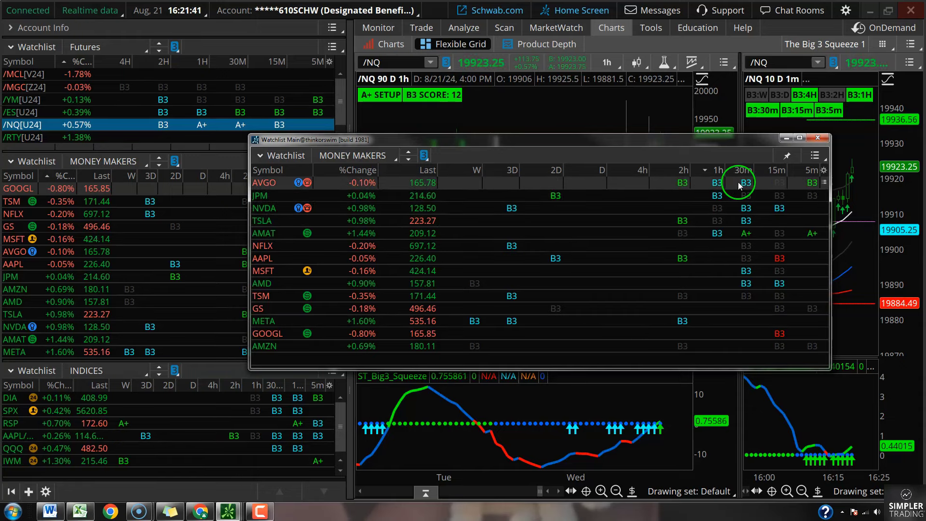
{"action": "left_click", "coordinate": [738, 271]}
{"action": "left_click", "coordinate": [738, 238]}
{"action": "left_click", "coordinate": [737, 221]}
{"action": "left_click", "coordinate": [737, 199]}
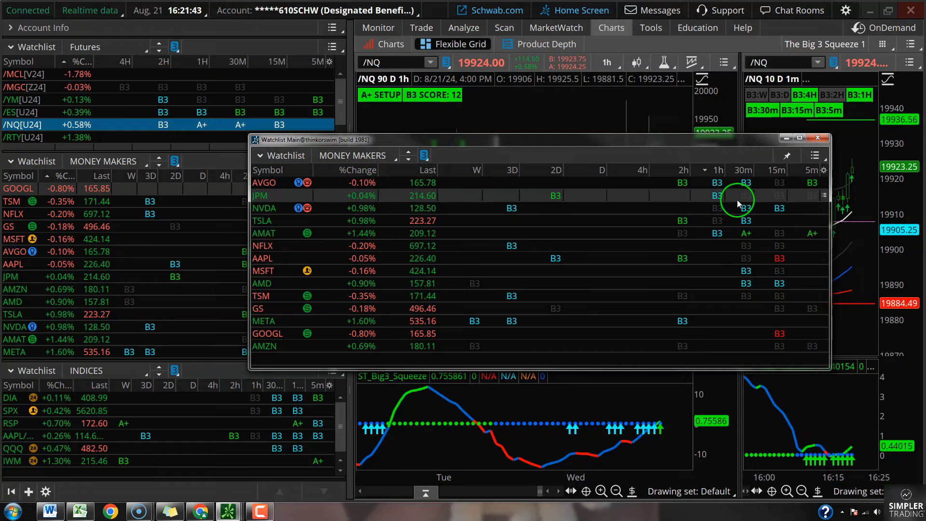
{"action": "left_click", "coordinate": [737, 206]}
{"action": "left_click", "coordinate": [727, 218]}
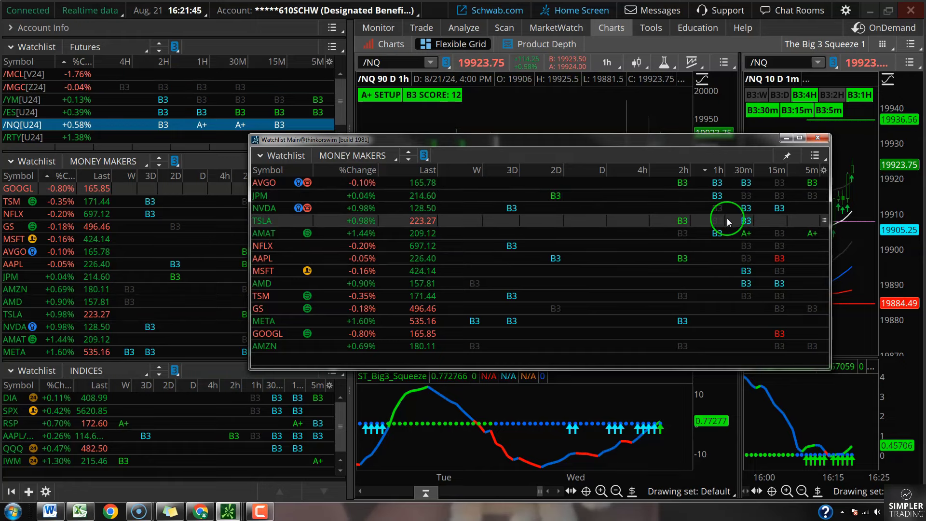
{"action": "left_click", "coordinate": [734, 233]}
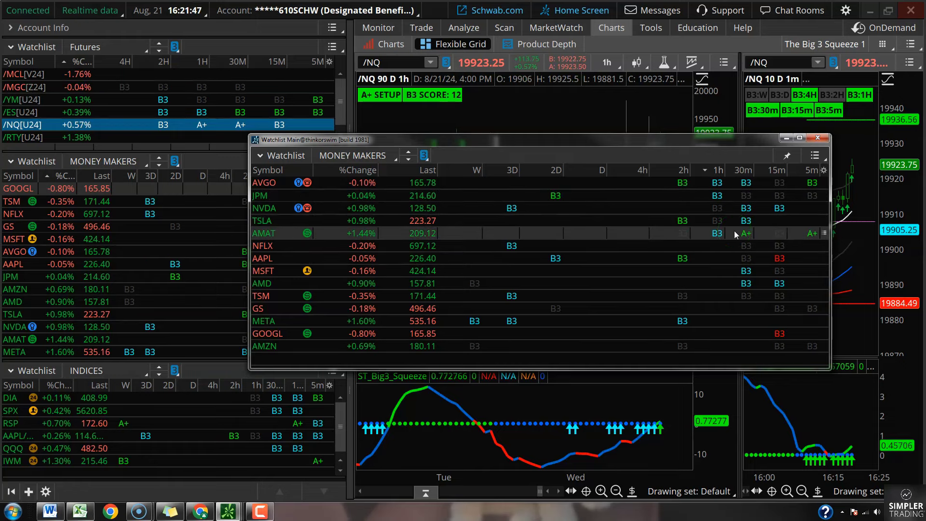
- Check the 15m column and the NVDA, AMD and AAPL rows, then send the watchlist behind the main window
{"action": "left_click", "coordinate": [766, 176]}
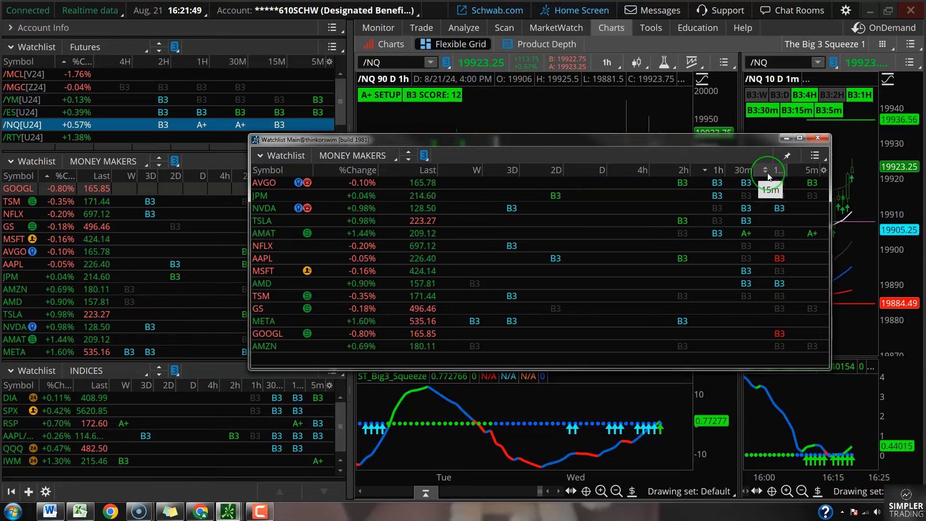
{"action": "left_click", "coordinate": [775, 174]}
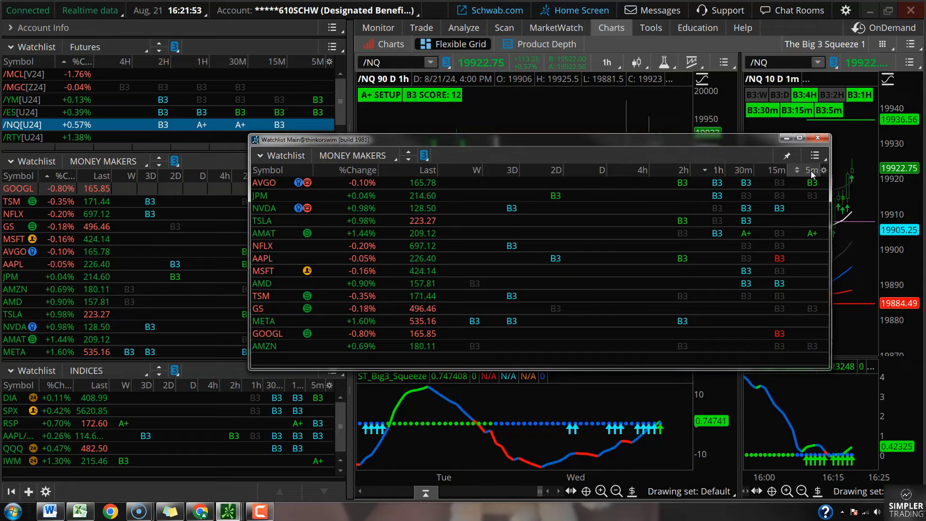
{"action": "left_click", "coordinate": [793, 176]}
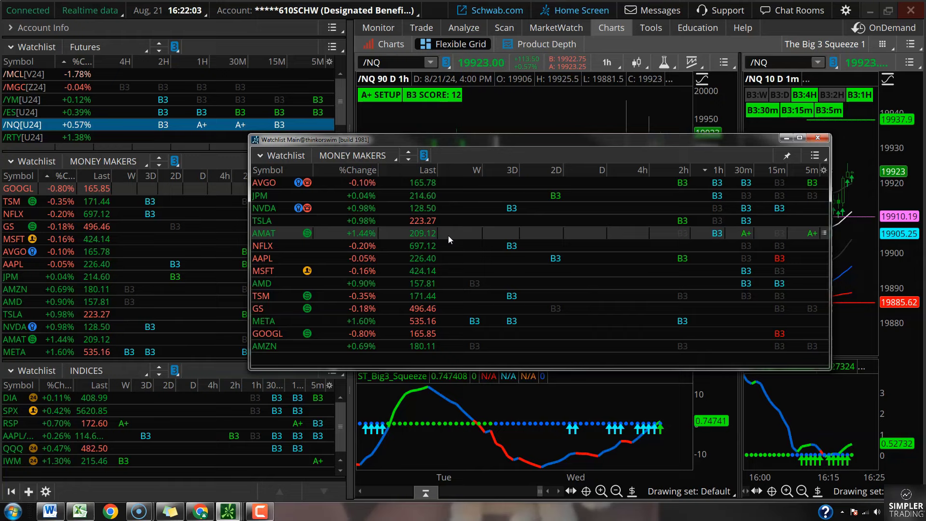
{"action": "left_click", "coordinate": [480, 209]}
{"action": "left_click", "coordinate": [649, 285]}
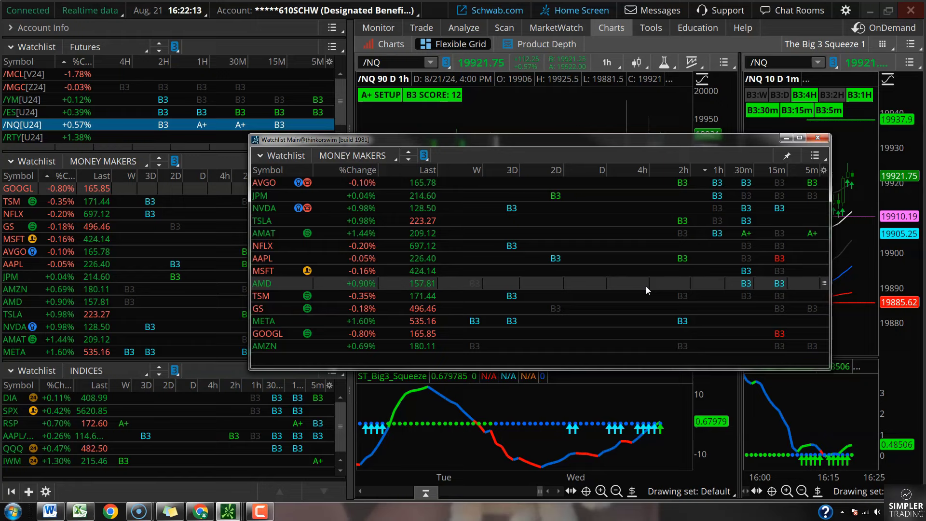
{"action": "left_click", "coordinate": [649, 257]}
{"action": "left_click", "coordinate": [705, 278]}
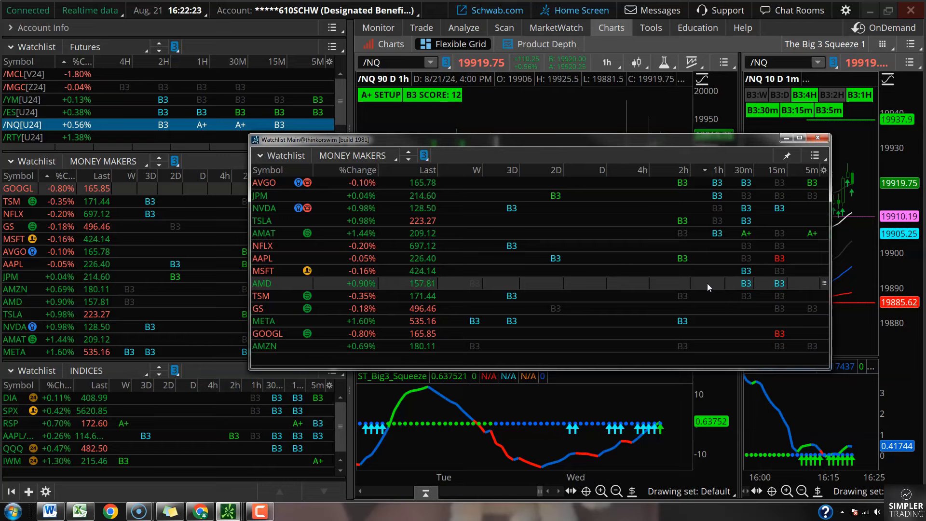
{"action": "left_click", "coordinate": [216, 45]}
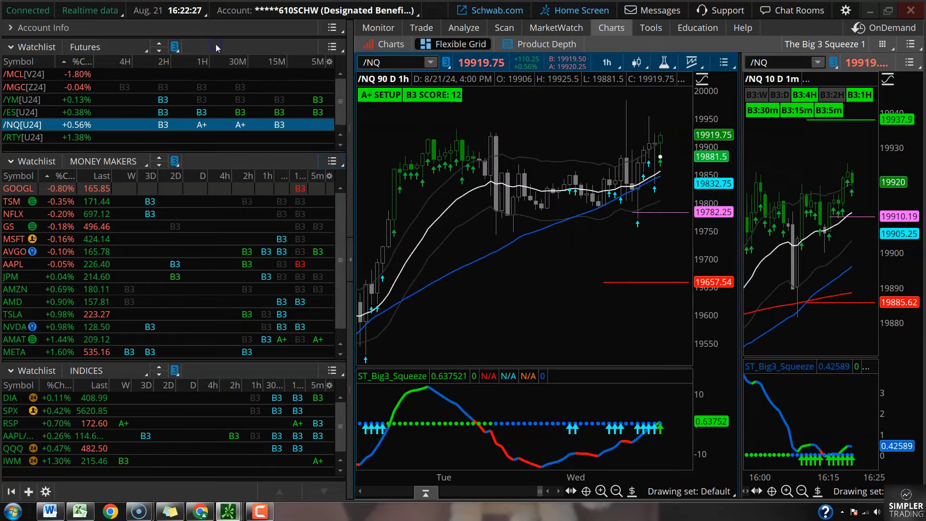
- Detach the Futures watchlist, move the floating window over the chart and make it taller
{"action": "left_click", "coordinate": [334, 49]}
{"action": "left_click", "coordinate": [311, 68]}
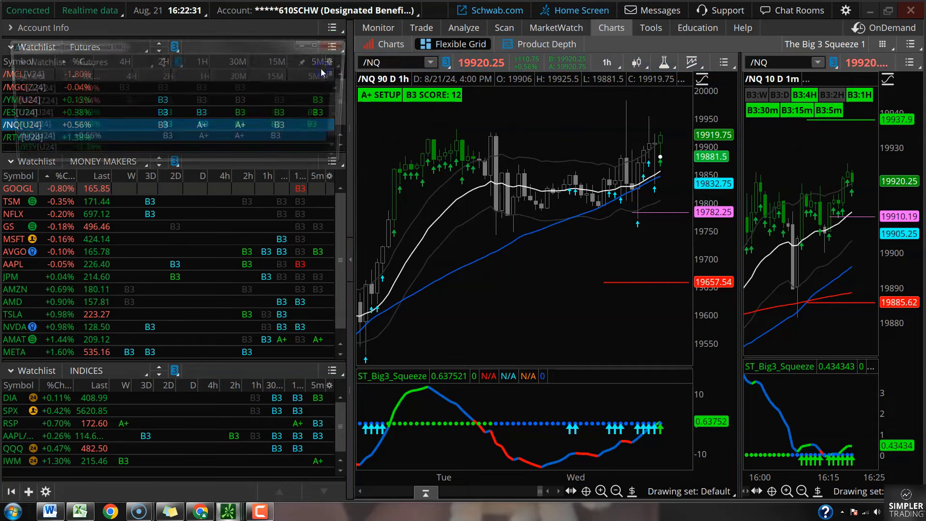
{"action": "left_click_drag", "start_coordinate": [244, 47], "coordinate": [662, 122]}
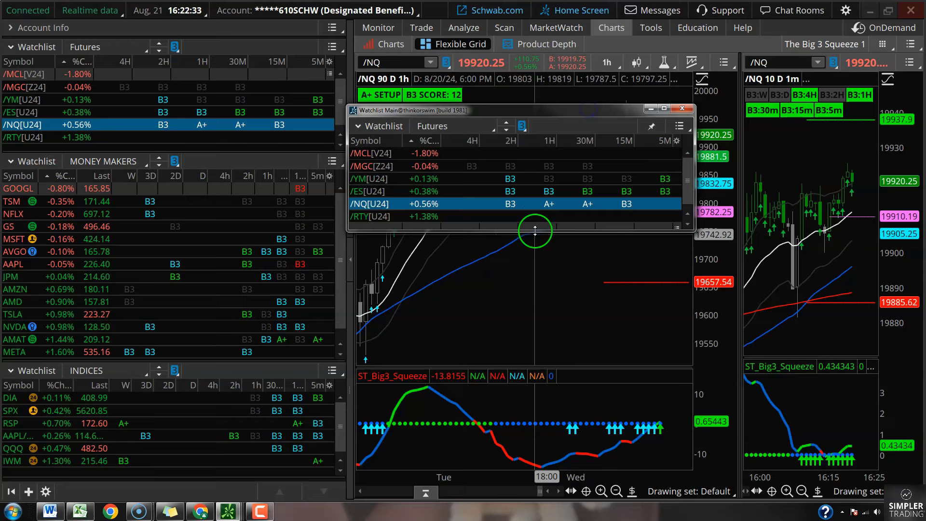
{"action": "left_click_drag", "start_coordinate": [534, 231], "coordinate": [534, 265]}
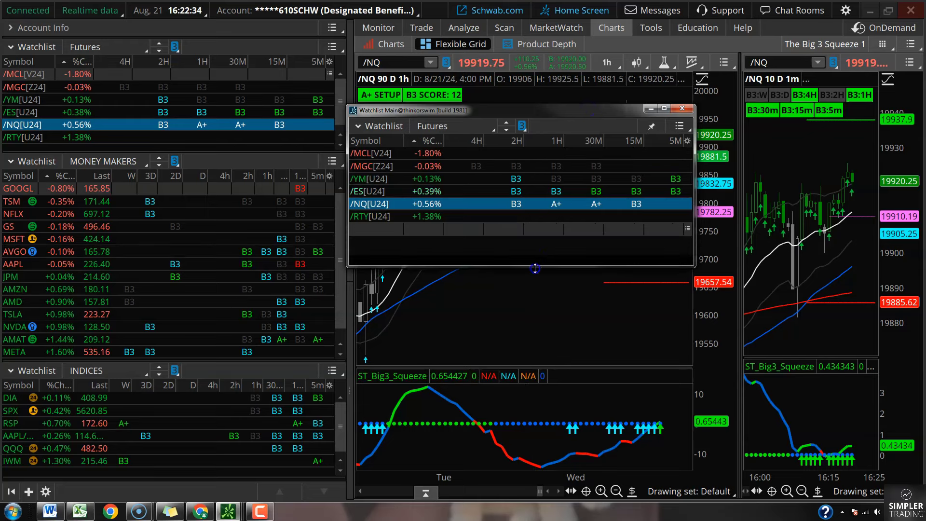
- Sort the Futures watchlist by the 2H column and select /NQ at the top
{"action": "left_click", "coordinate": [528, 136]}
{"action": "left_click", "coordinate": [508, 159]}
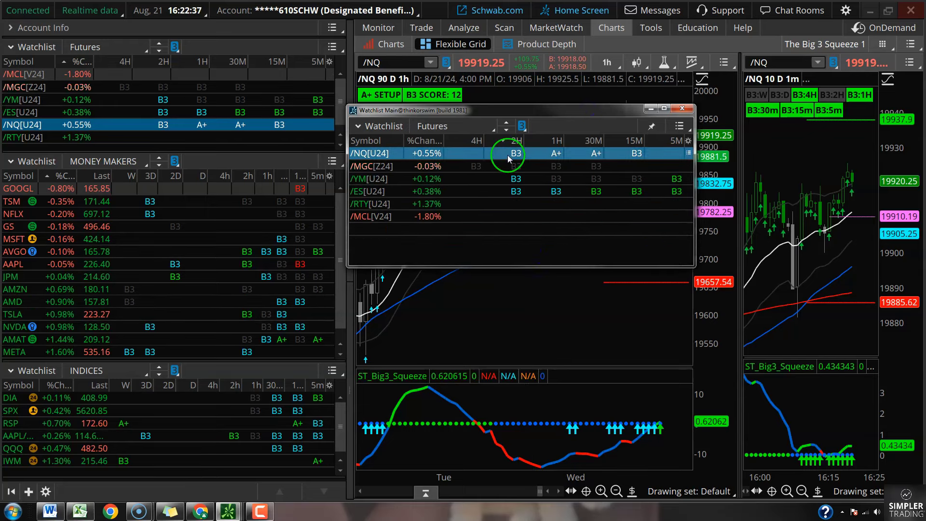
{"action": "left_click_drag", "start_coordinate": [508, 159], "coordinate": [372, 158]}
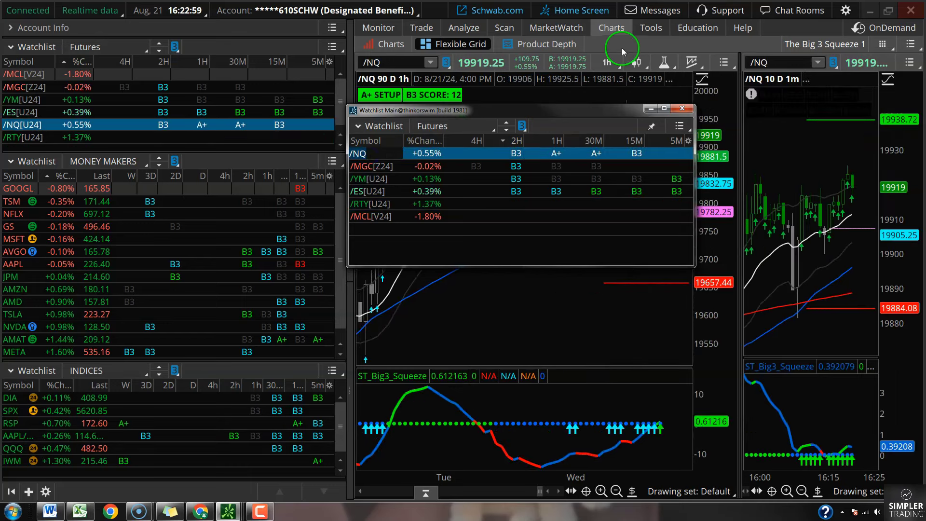
- Bring the /NQ 1h chart forward, pen-draw arrows in the squeeze pane and latest candles, then clear them
{"action": "left_click", "coordinate": [602, 104]}
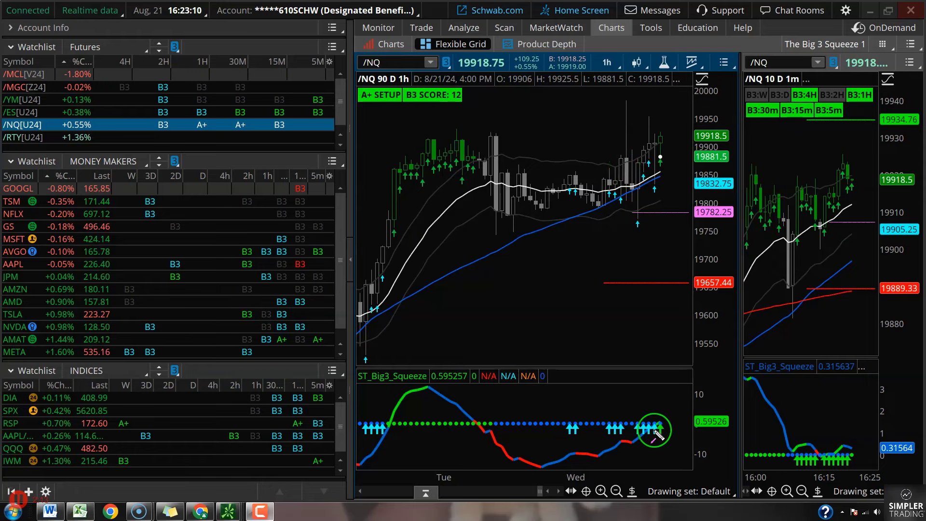
{"action": "left_click_drag", "start_coordinate": [659, 429], "coordinate": [663, 412]}
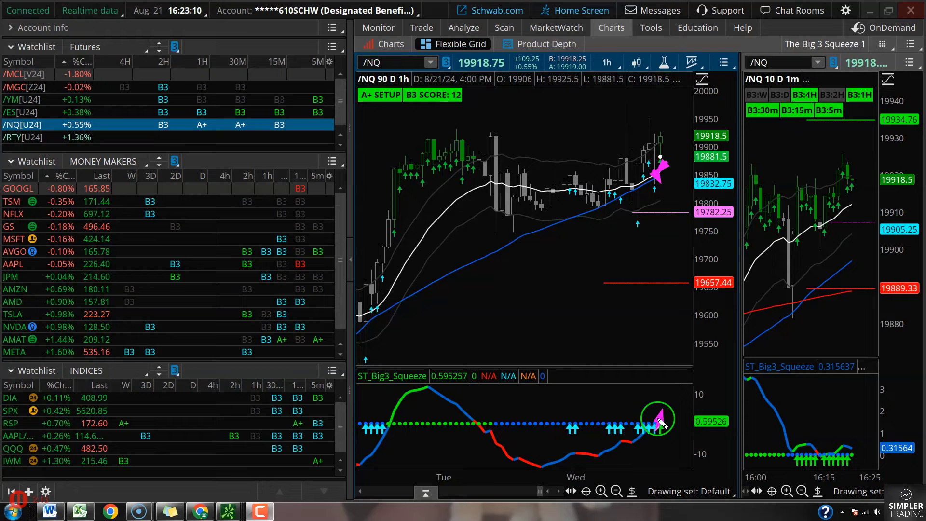
{"action": "left_click_drag", "start_coordinate": [659, 419], "coordinate": [670, 467]}
{"action": "left_click_drag", "start_coordinate": [669, 292], "coordinate": [671, 288]}
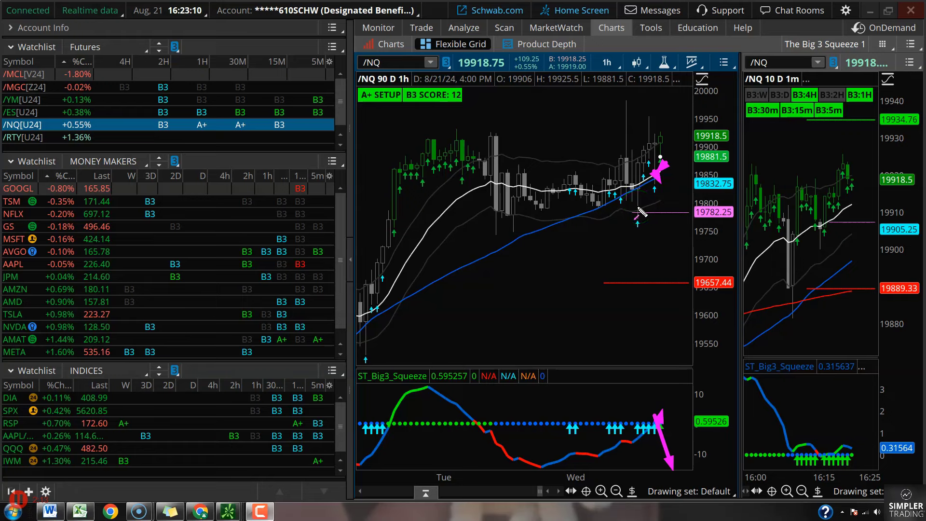
{"action": "key", "text": "Escape"}
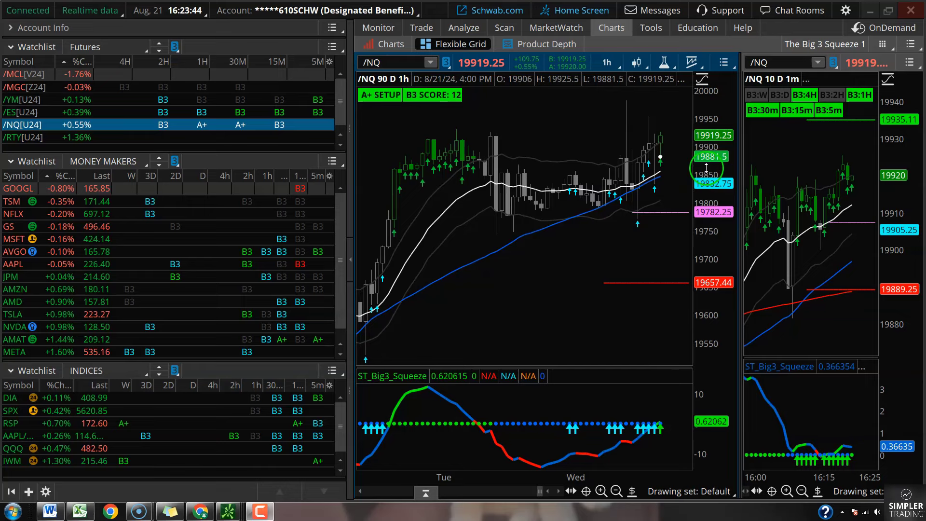
- Rescale the /NQ hourly price axis to about 19400–20100 and open the timeframe menu
{"action": "left_click_drag", "start_coordinate": [706, 169], "coordinate": [706, 202]}
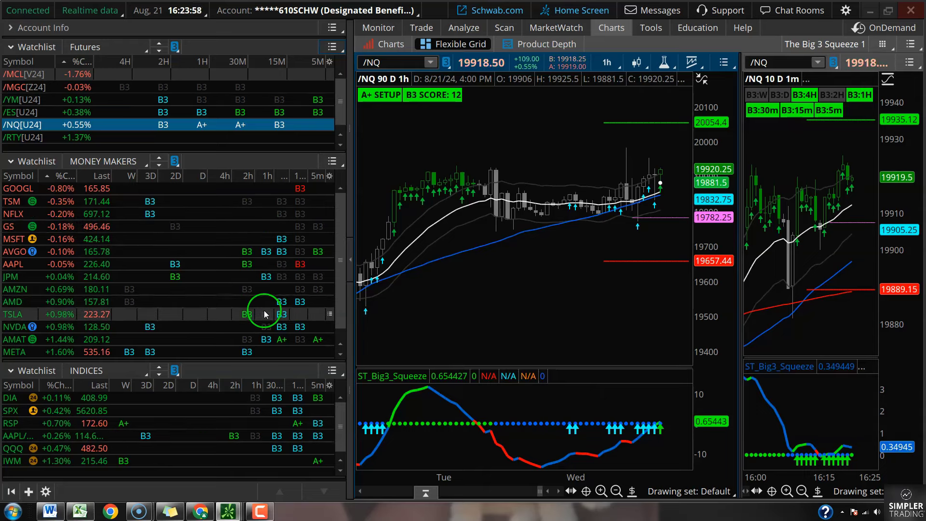
{"action": "left_click", "coordinate": [273, 339]}
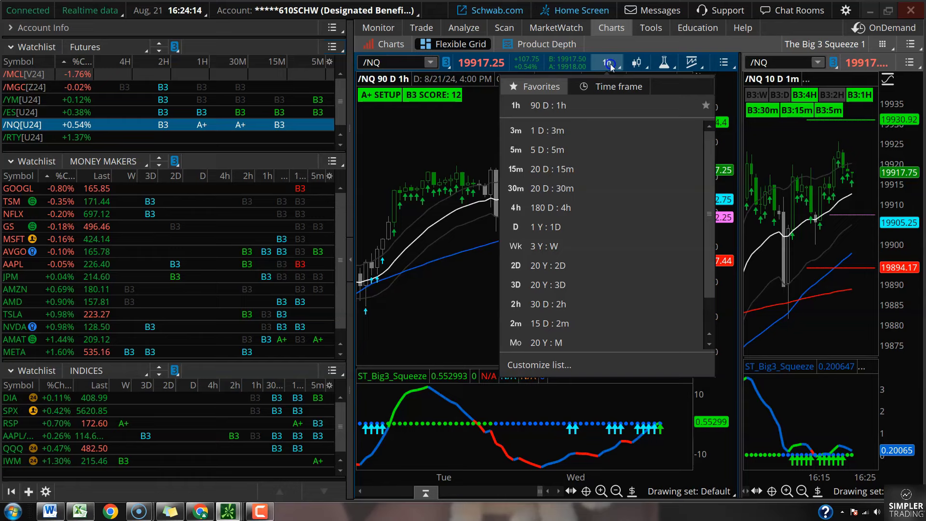
- Switch the chart to the D 1 Y : 1D timeframe and load SPX
{"action": "left_click", "coordinate": [584, 228]}
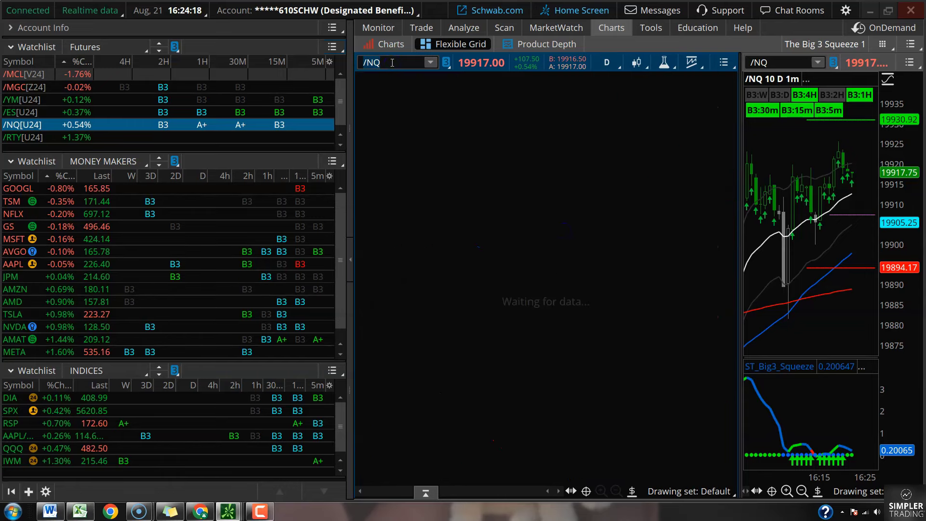
{"action": "type", "text": "SPX"}
{"action": "key", "text": "Return"}
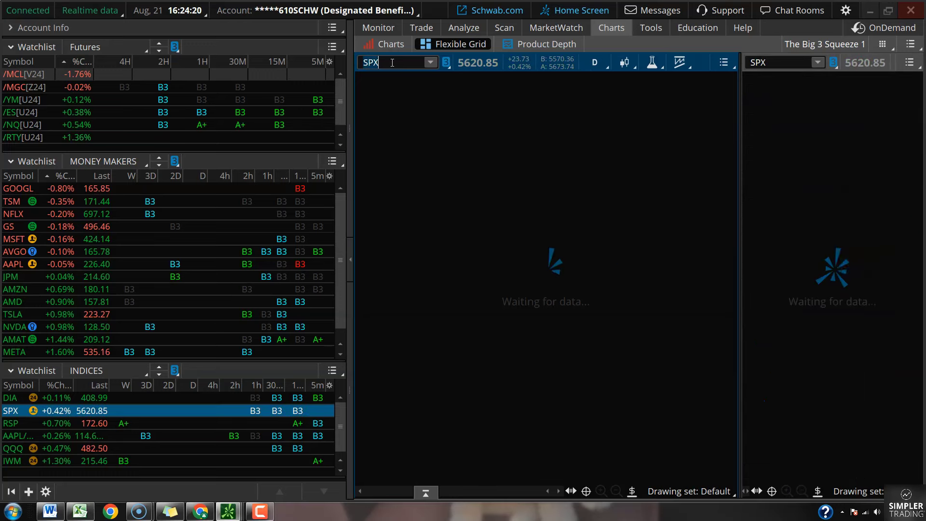
- Inspect the early-August daily candles on SPX, including the 8/6 and the 8/5 low
{"action": "left_click", "coordinate": [601, 233]}
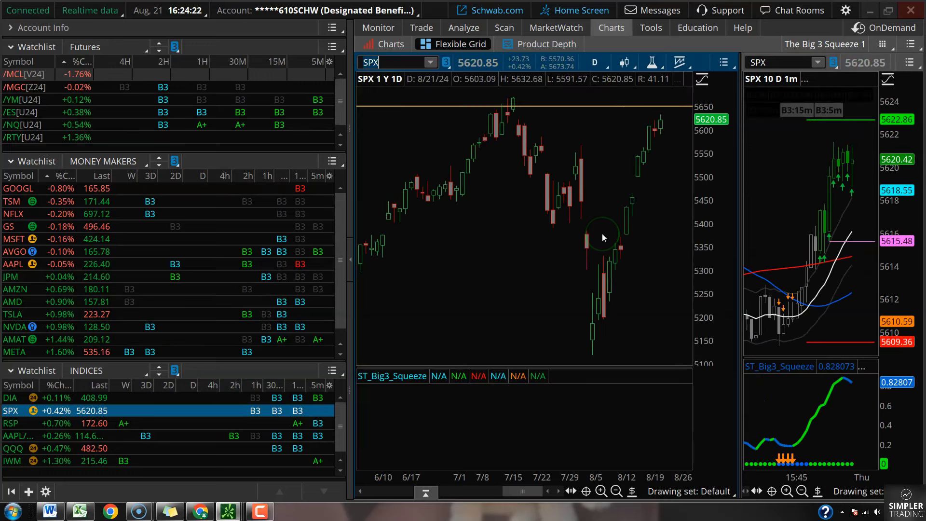
{"action": "left_click", "coordinate": [596, 252]}
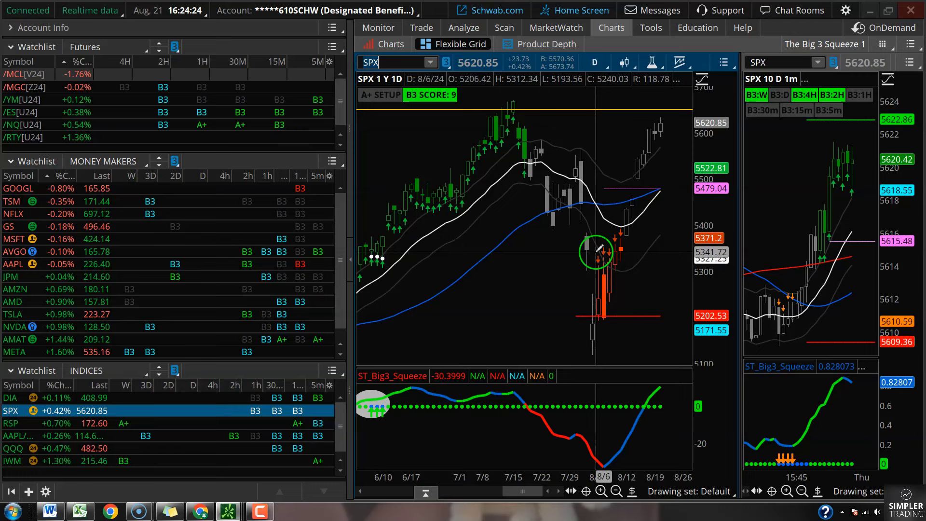
{"action": "scroll", "coordinate": [599, 248], "scroll_direction": "up", "scroll_amount": 5}
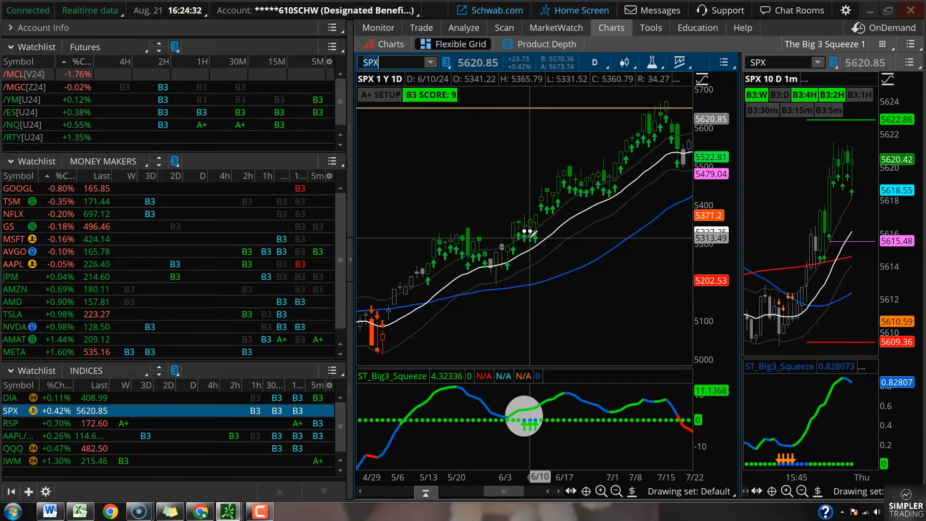
{"action": "scroll", "coordinate": [532, 234], "scroll_direction": "down", "scroll_amount": 5}
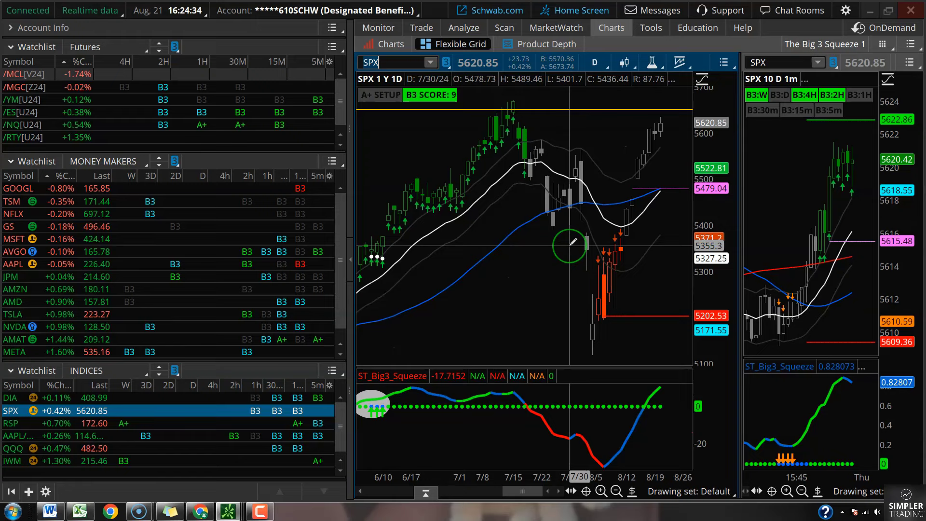
{"action": "left_click", "coordinate": [593, 330]}
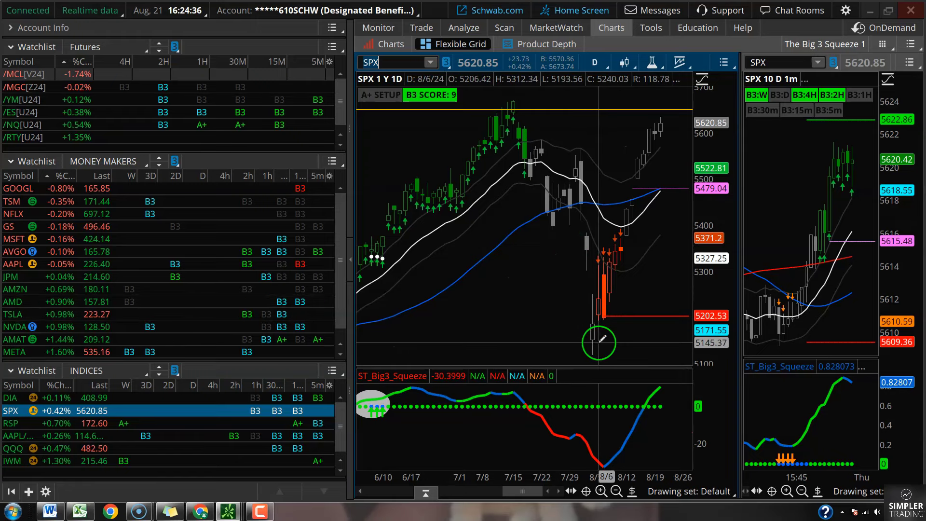